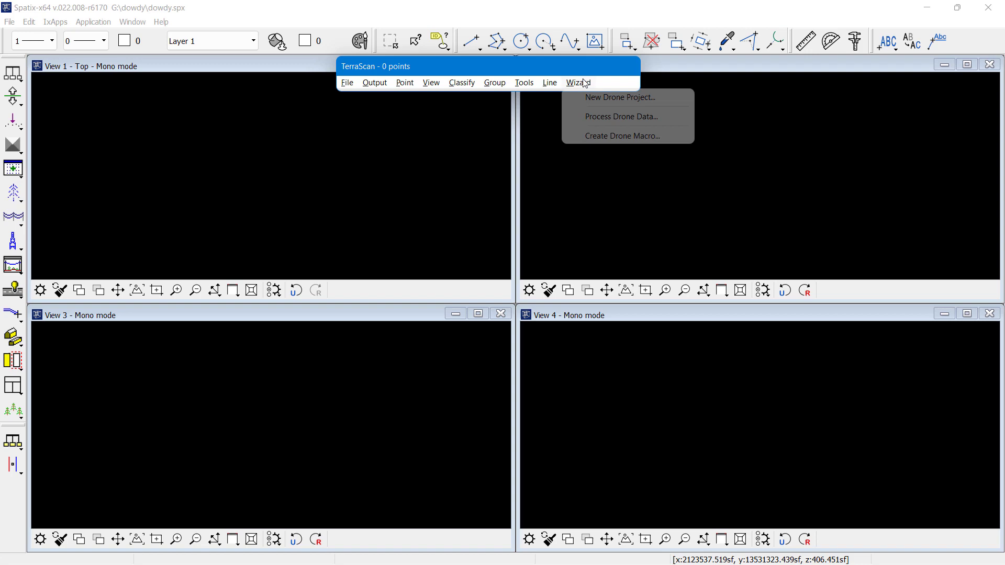
Start a new drone project named Dowdy.
{"action": "left_click", "coordinate": [586, 98]}
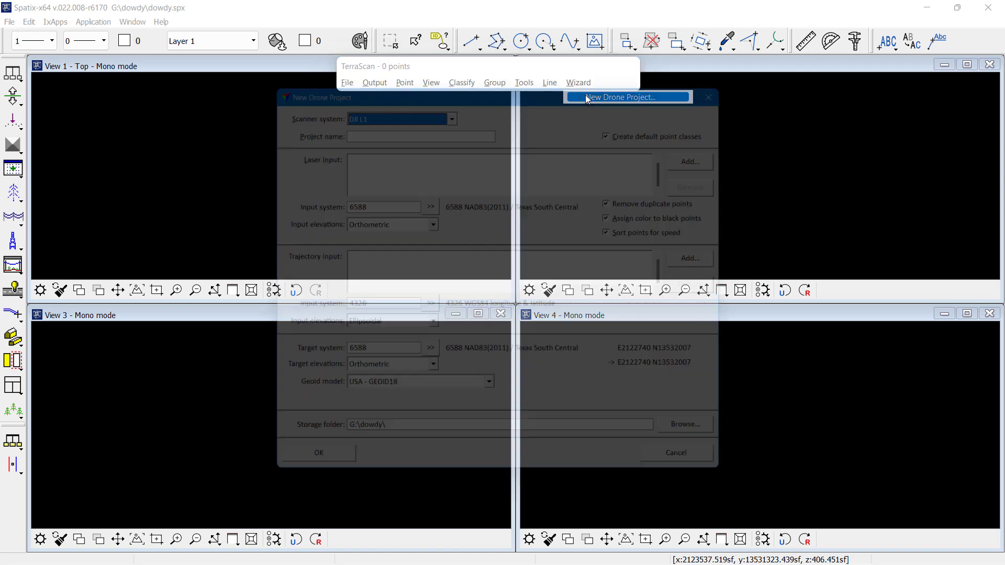
{"action": "left_click", "coordinate": [457, 121]}
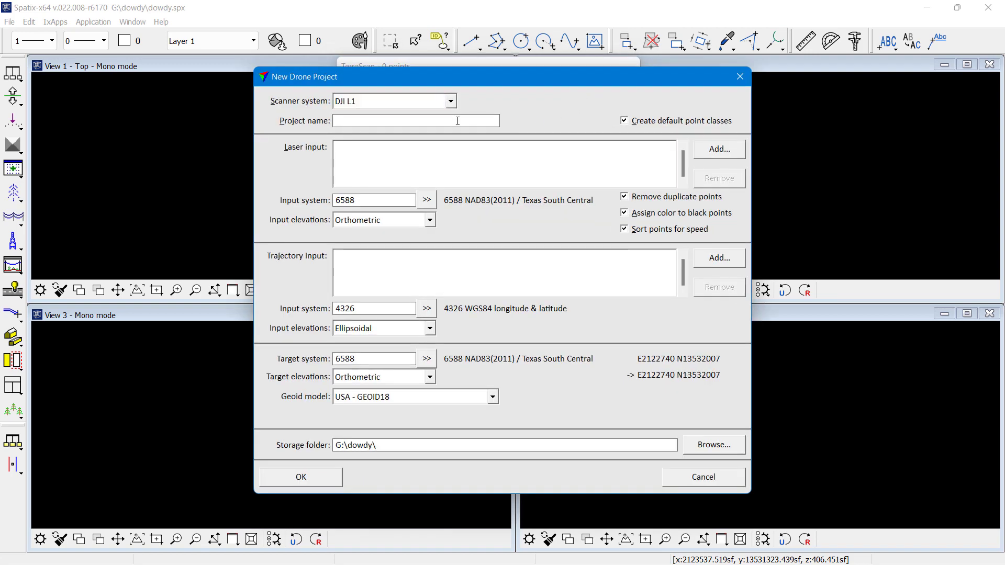
{"action": "type", "text": "Dowdy"}
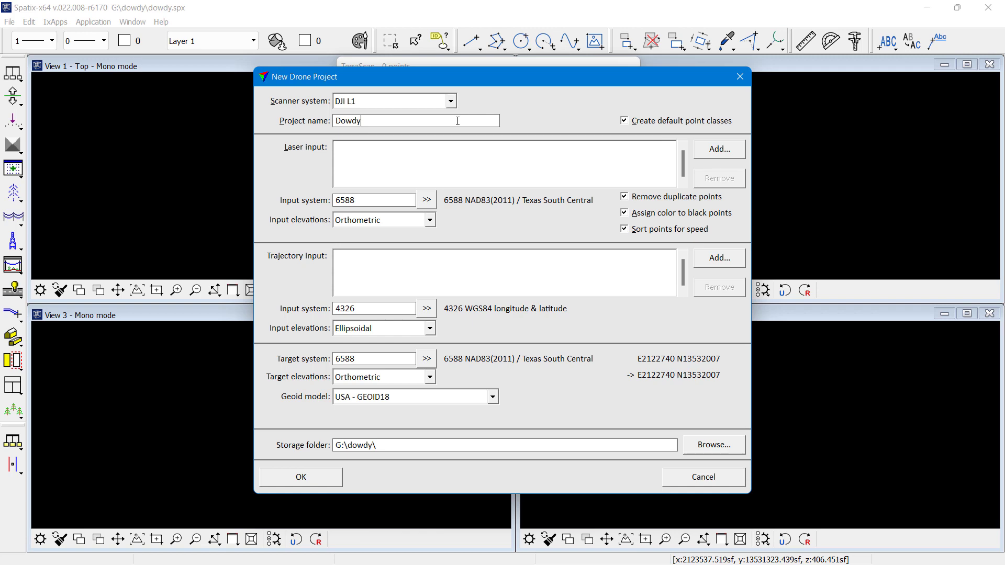
{"action": "key", "text": "Tab"}
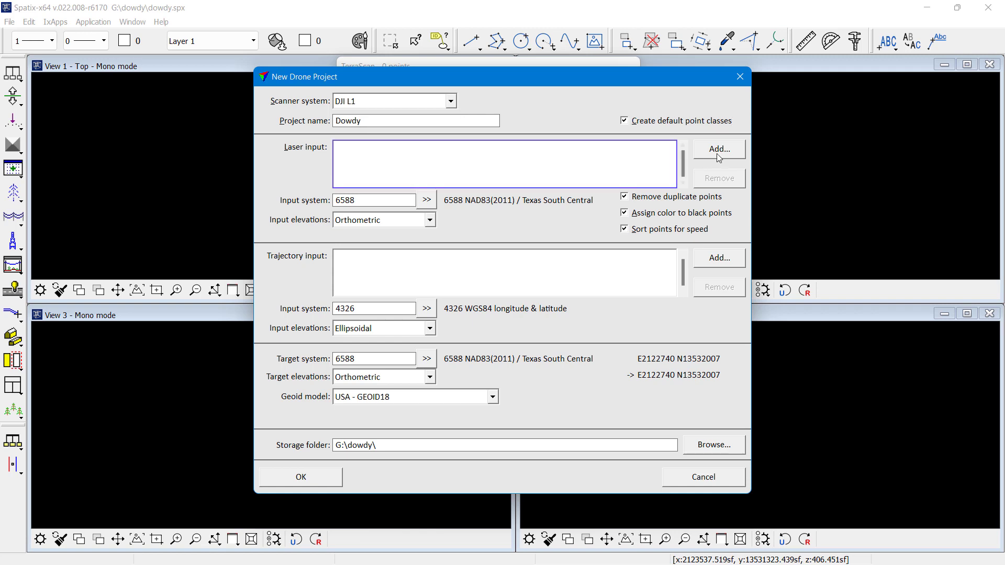
Add the LAS point cloud with Orthometric elevations and the SBET trajectory, then create the project.
{"action": "left_click", "coordinate": [717, 151]}
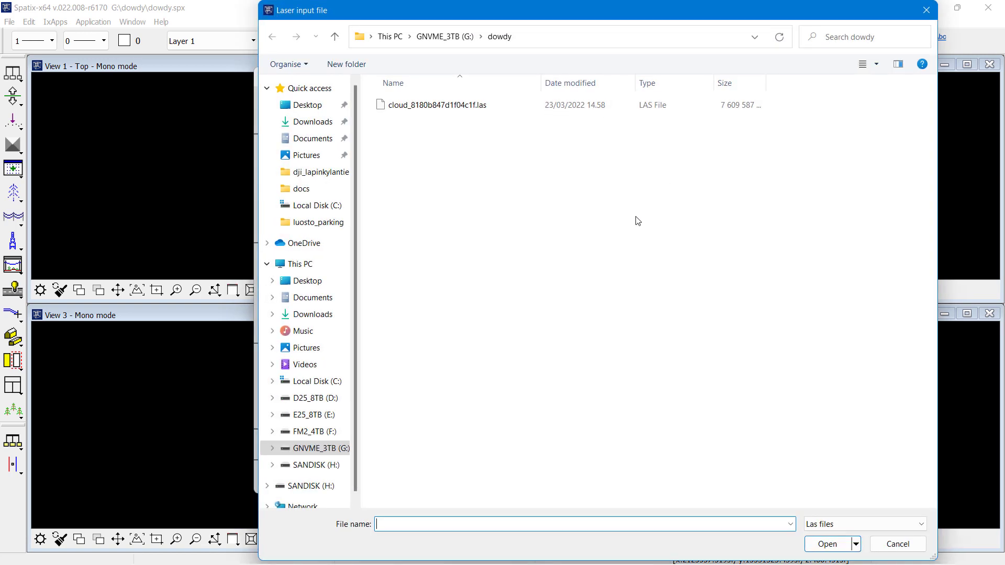
{"action": "double_click", "coordinate": [471, 105]}
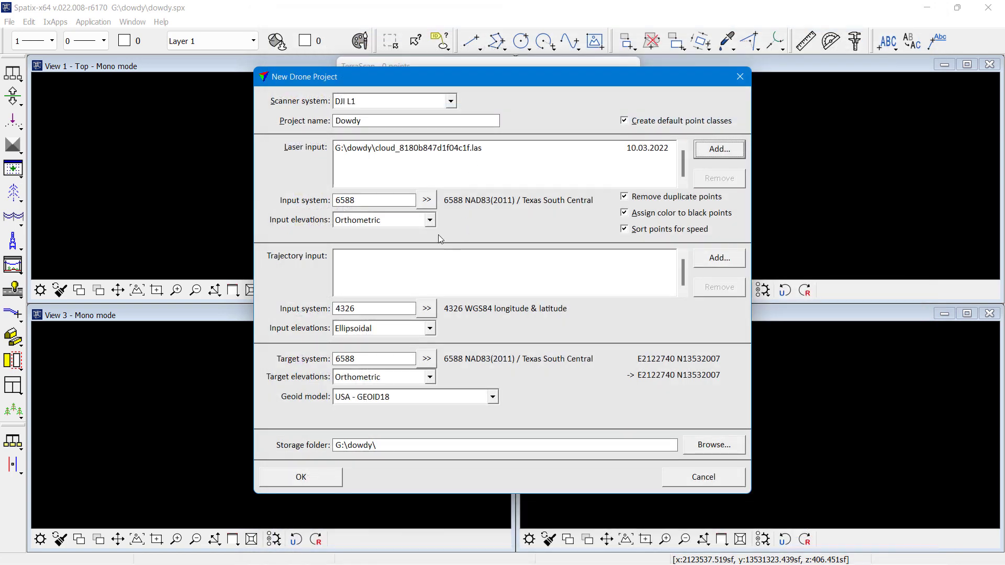
{"action": "left_click", "coordinate": [429, 221]}
{"action": "left_click", "coordinate": [381, 244]}
{"action": "left_click", "coordinate": [399, 266]}
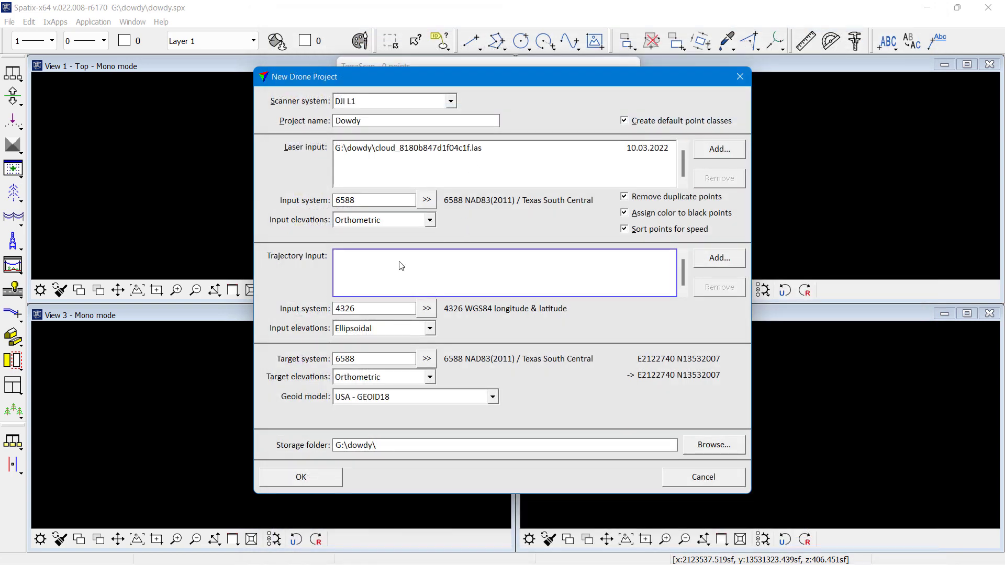
{"action": "left_click", "coordinate": [720, 258]}
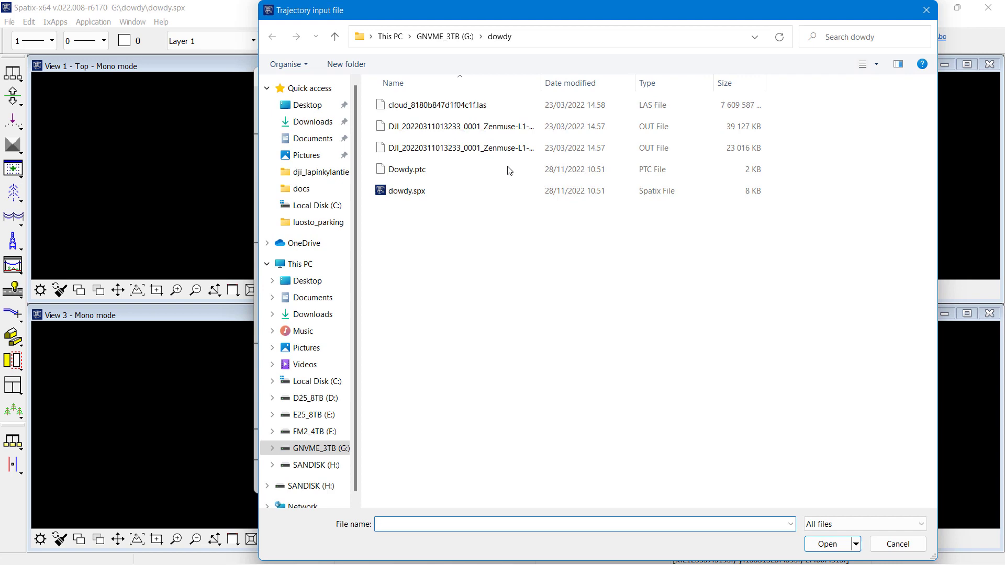
{"action": "double_click", "coordinate": [494, 130]}
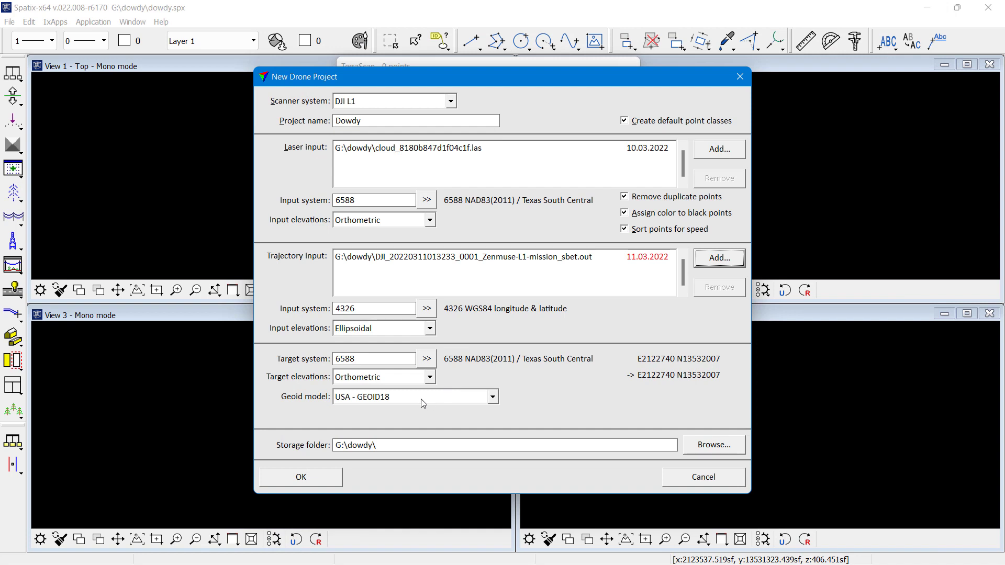
{"action": "left_click", "coordinate": [333, 480]}
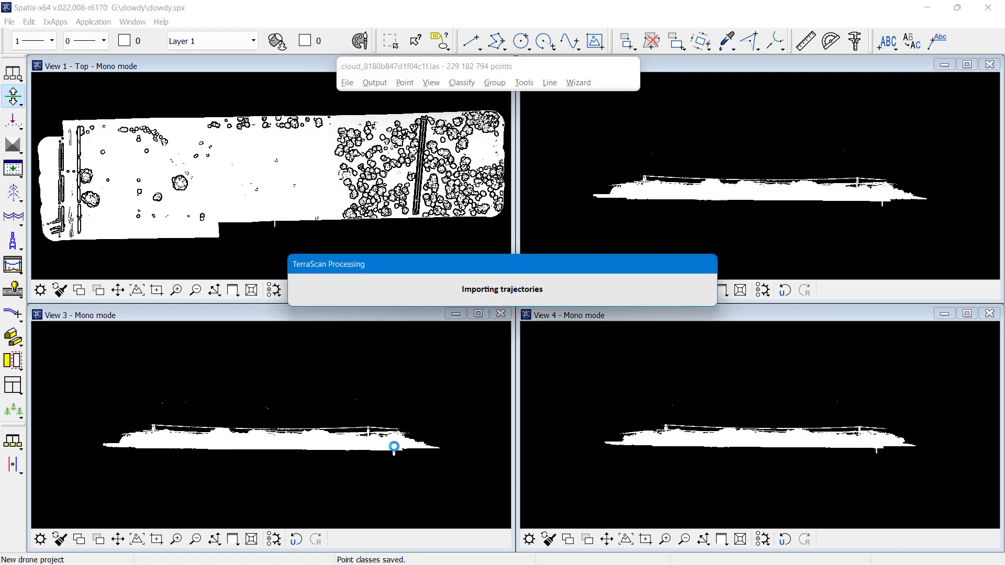
After the import finishes, step Views 2, 4 and 3 back to flat profile views.
{"action": "left_click", "coordinate": [784, 291]}
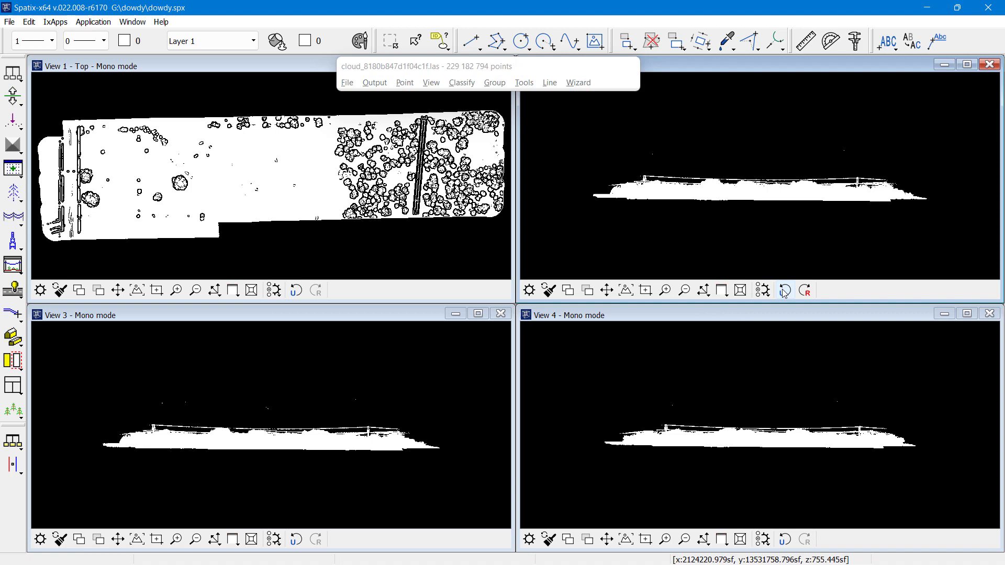
{"action": "left_click", "coordinate": [784, 540]}
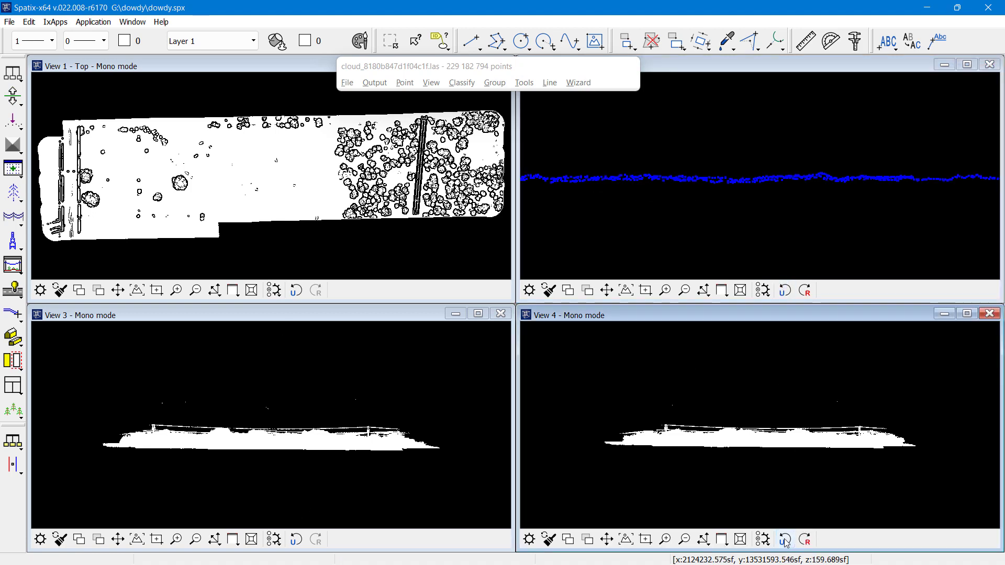
{"action": "left_click", "coordinate": [295, 540]}
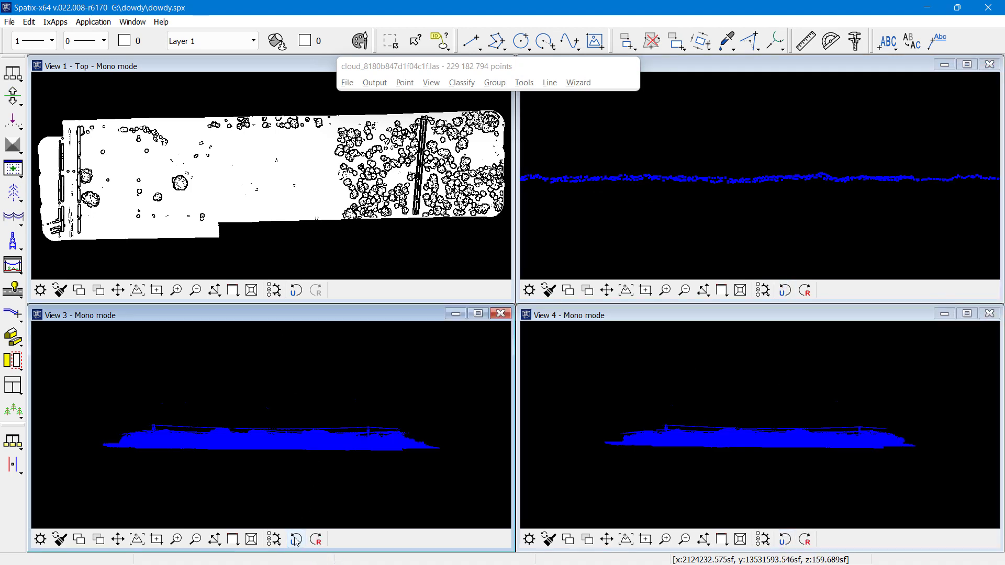
{"action": "left_click", "coordinate": [784, 540]}
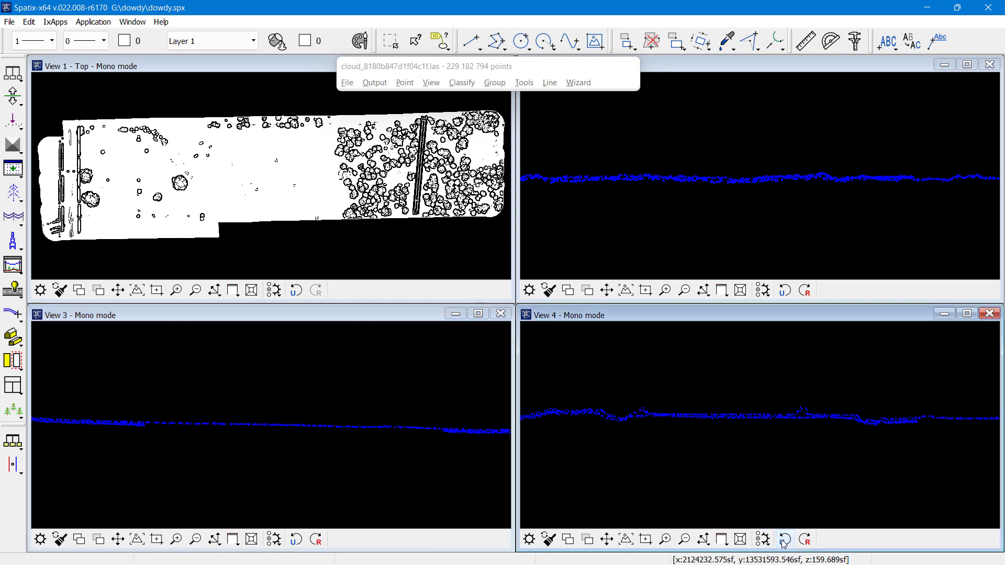
Preview RGB colouring of the points in View 1 through Display mode.
{"action": "left_click", "coordinate": [432, 83]}
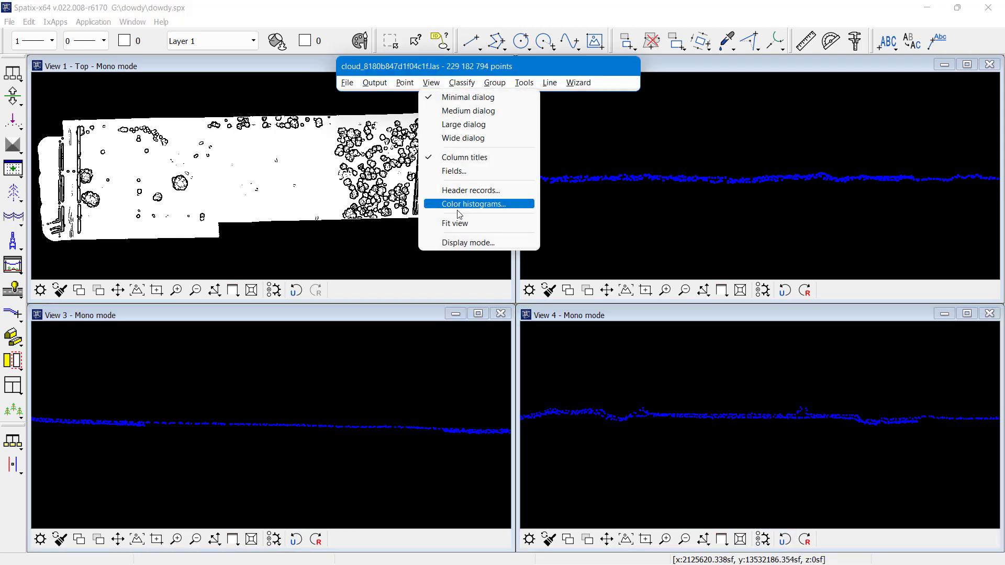
{"action": "left_click", "coordinate": [461, 243]}
{"action": "left_click_drag", "start_coordinate": [330, 178], "coordinate": [602, 144]}
{"action": "left_click", "coordinate": [594, 169]}
{"action": "left_click", "coordinate": [566, 200]}
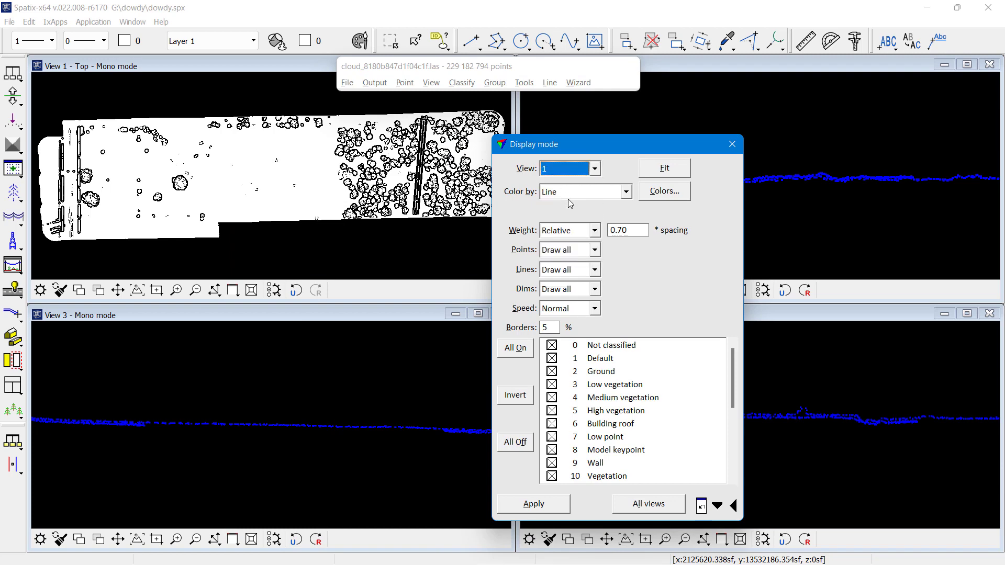
{"action": "left_click", "coordinate": [574, 196]}
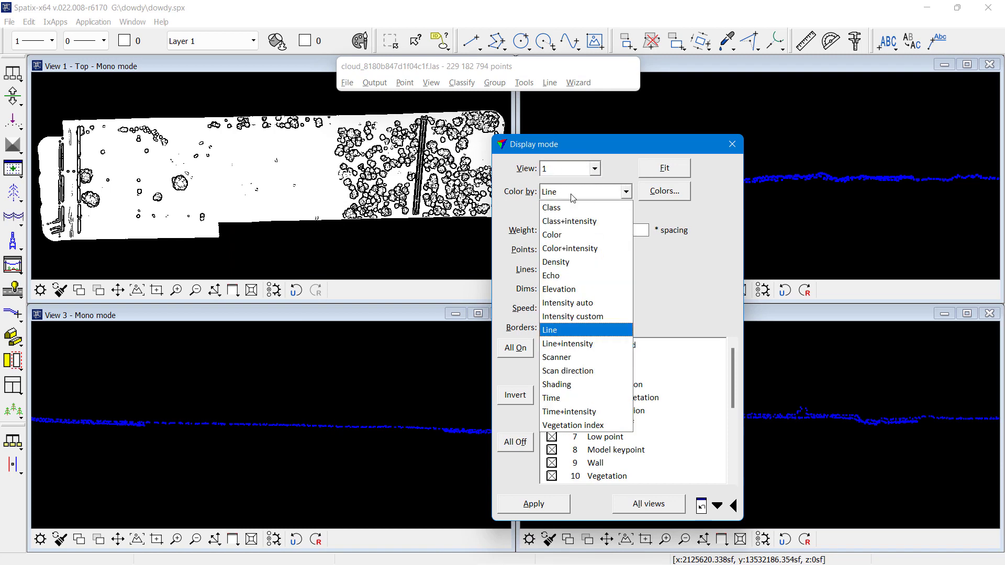
{"action": "left_click", "coordinate": [556, 230]}
{"action": "left_click", "coordinate": [560, 499]}
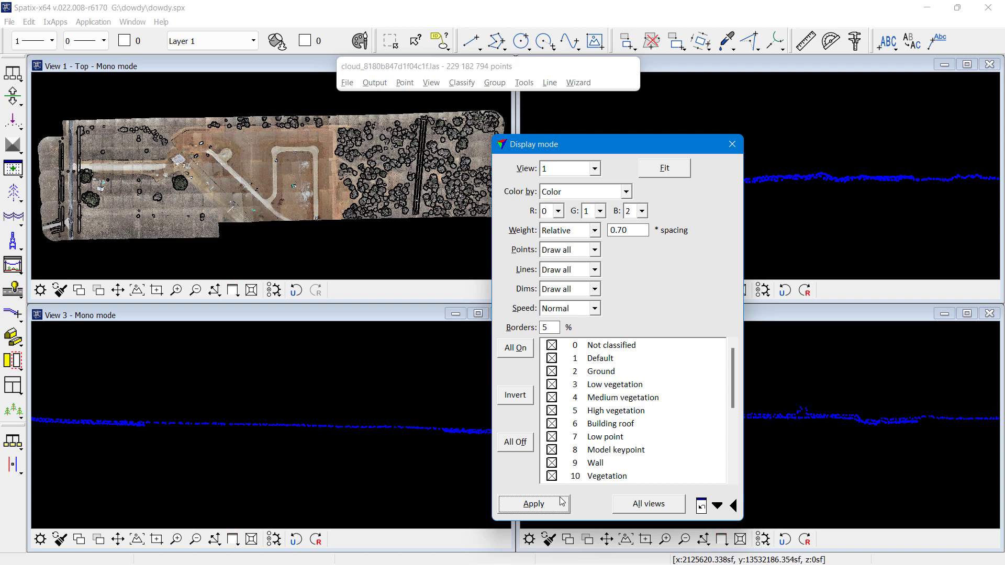
Preview elevation colouring, then colour all views by flight line.
{"action": "left_click", "coordinate": [627, 193]}
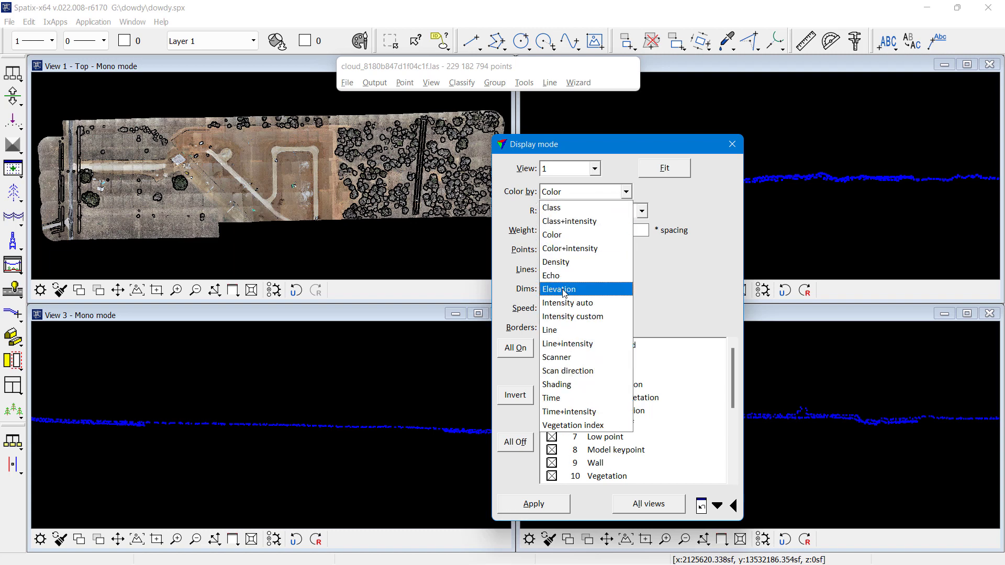
{"action": "left_click", "coordinate": [563, 291]}
{"action": "left_click", "coordinate": [554, 507]}
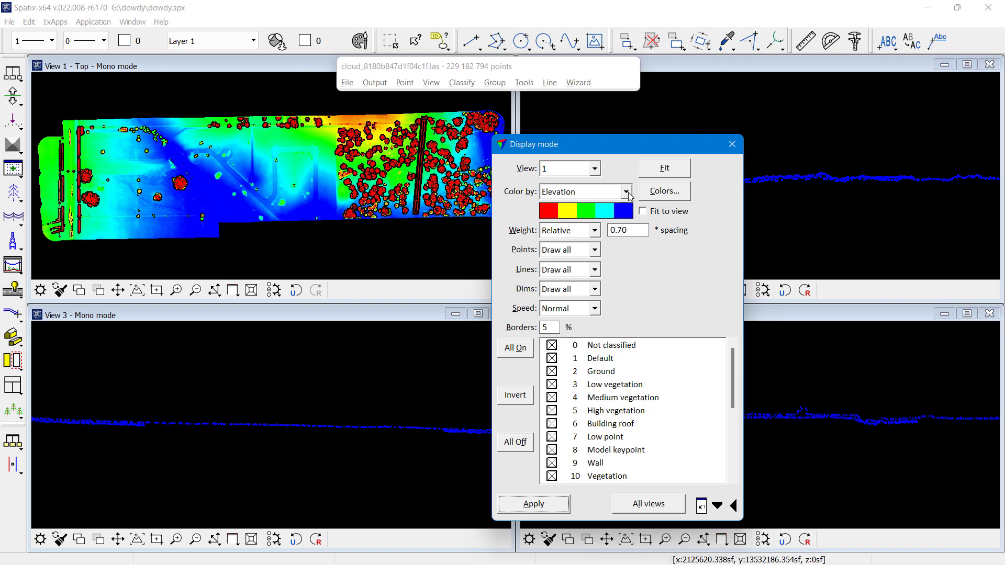
{"action": "left_click", "coordinate": [628, 193]}
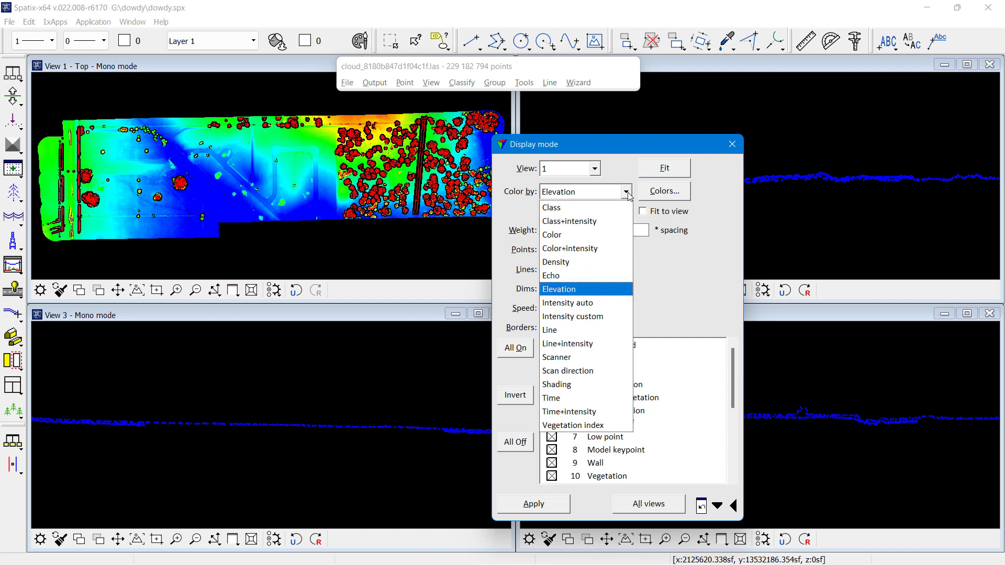
{"action": "left_click", "coordinate": [560, 335]}
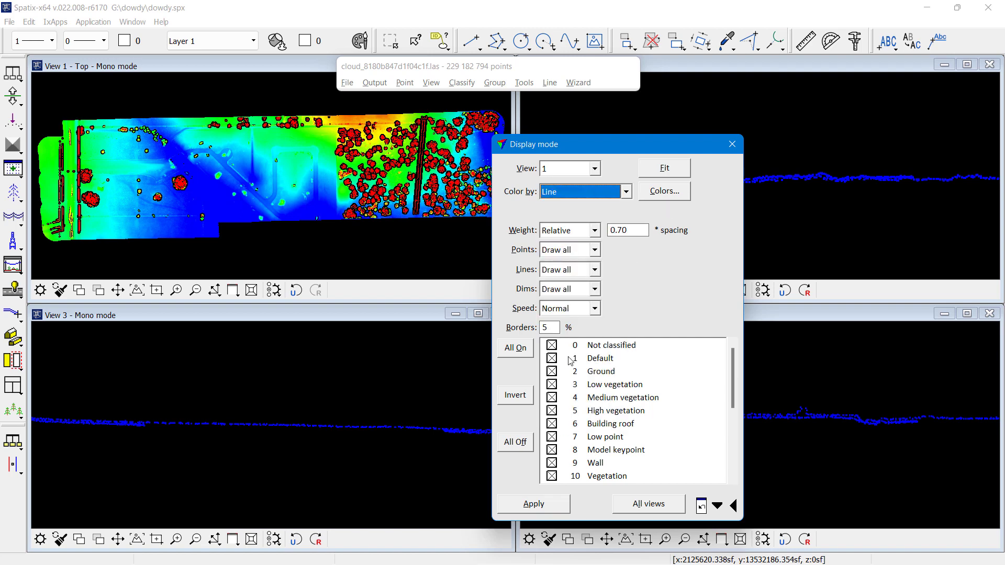
{"action": "left_click", "coordinate": [656, 506]}
Run Process Drone Data with only Split trajectory checked.
{"action": "left_click", "coordinate": [733, 145]}
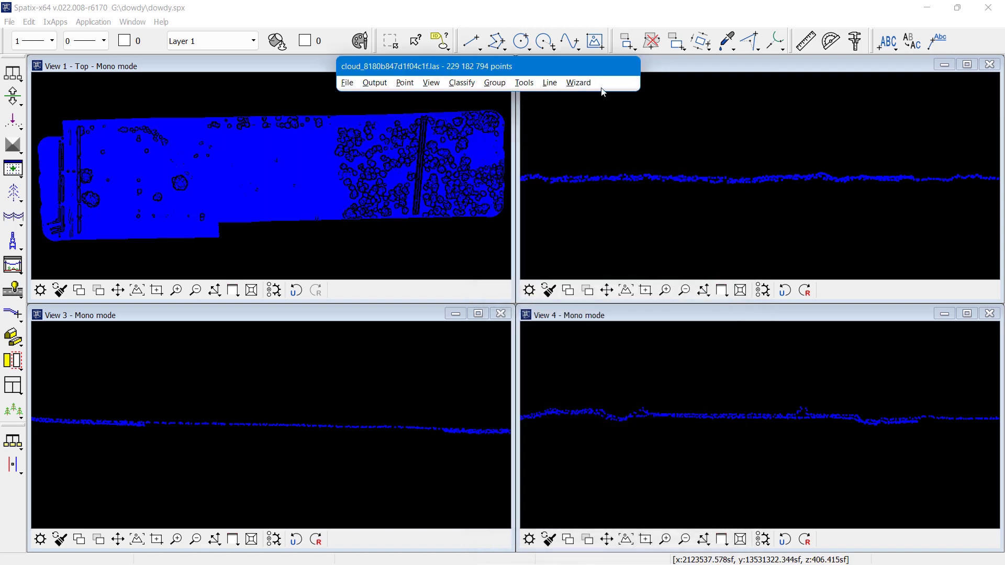
{"action": "left_click", "coordinate": [580, 82]}
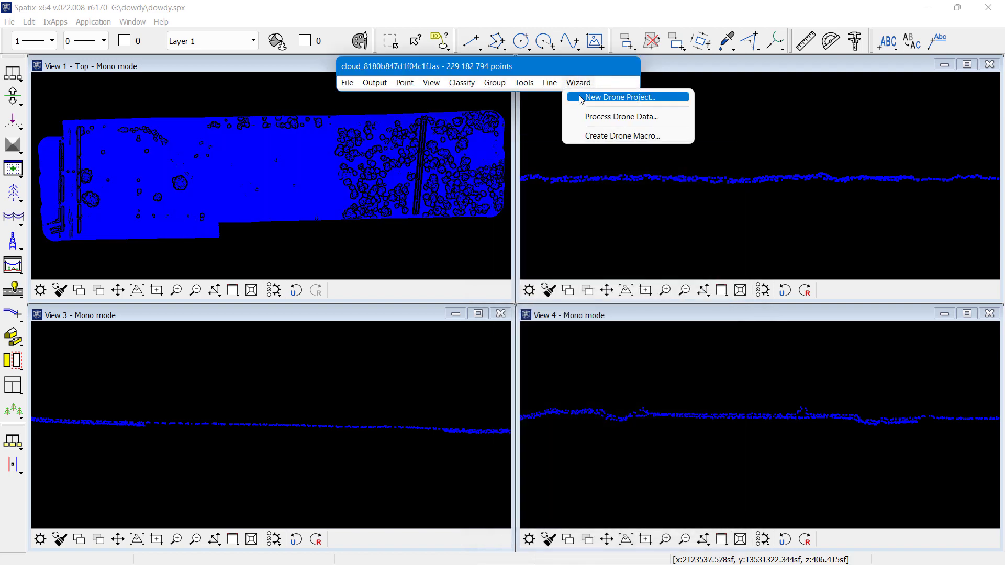
{"action": "left_click", "coordinate": [584, 116]}
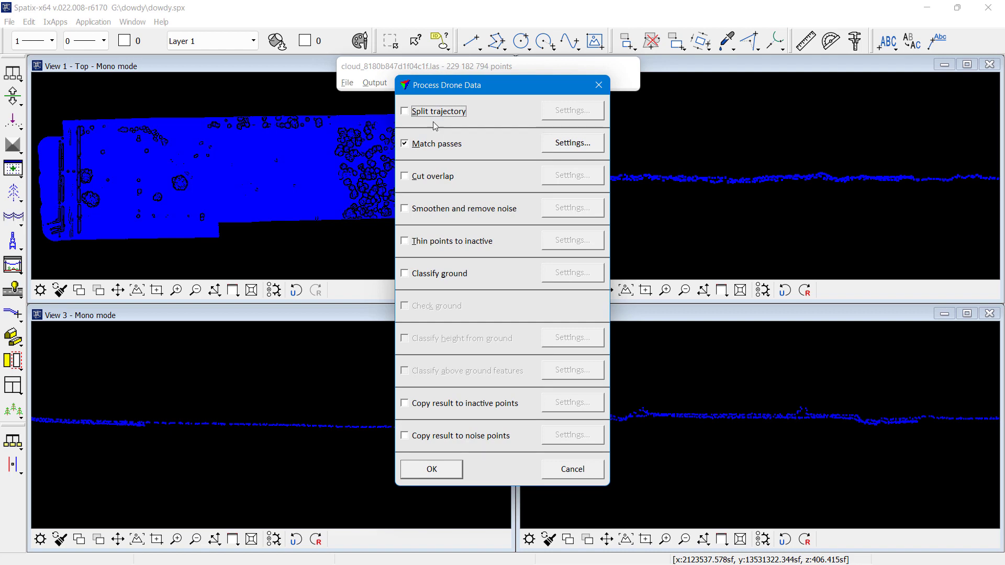
{"action": "left_click", "coordinate": [429, 115]}
{"action": "left_click", "coordinate": [426, 145]}
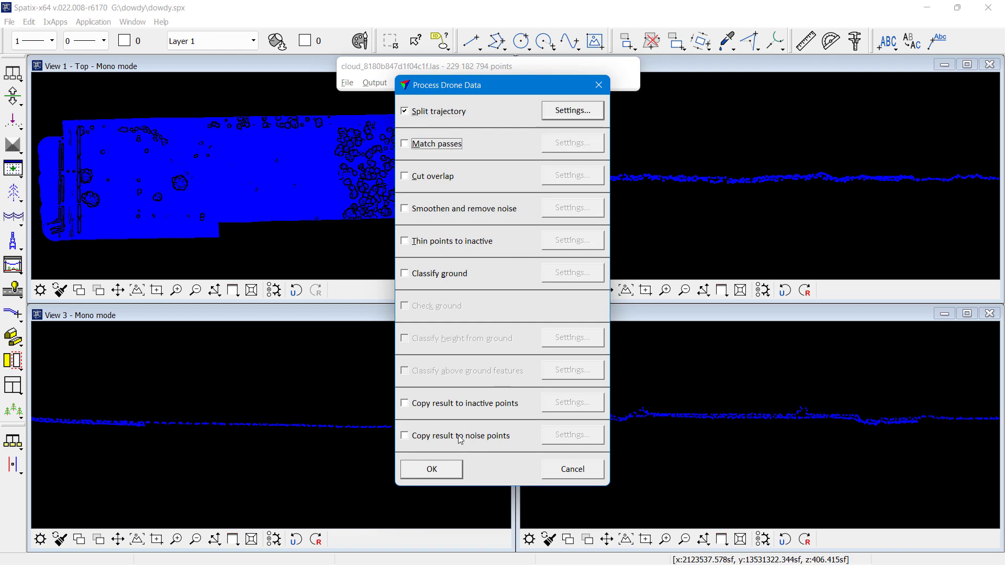
{"action": "left_click", "coordinate": [449, 467]}
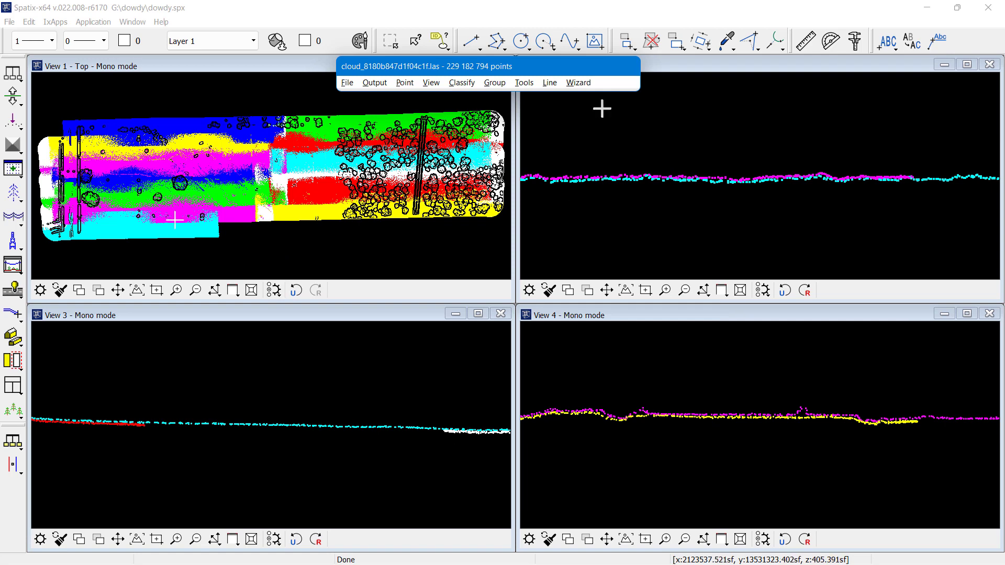
Run Match passes with Fluctuating Elevation correction enabled and trajectory splitting turned off.
{"action": "left_click", "coordinate": [578, 83]}
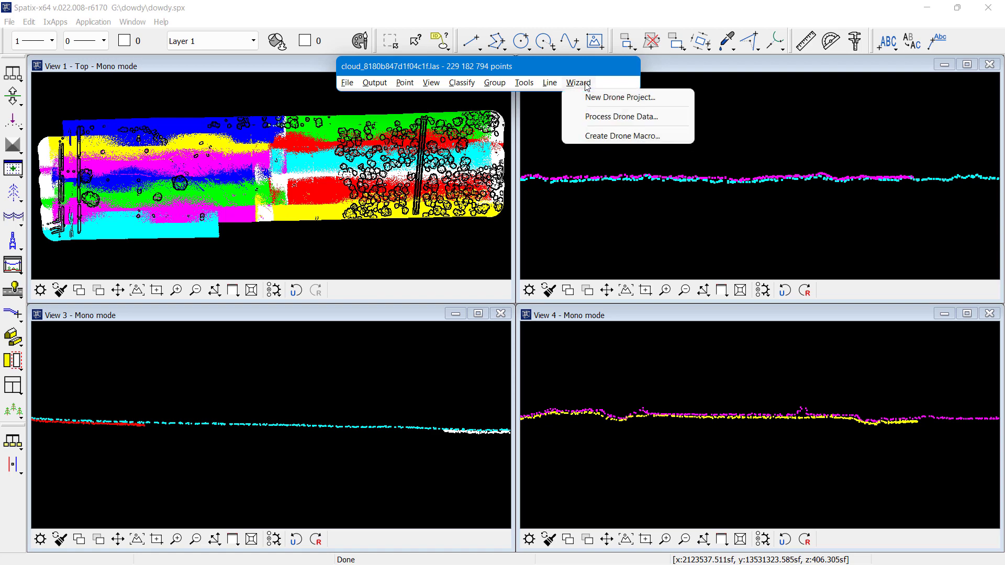
{"action": "left_click", "coordinate": [601, 122]}
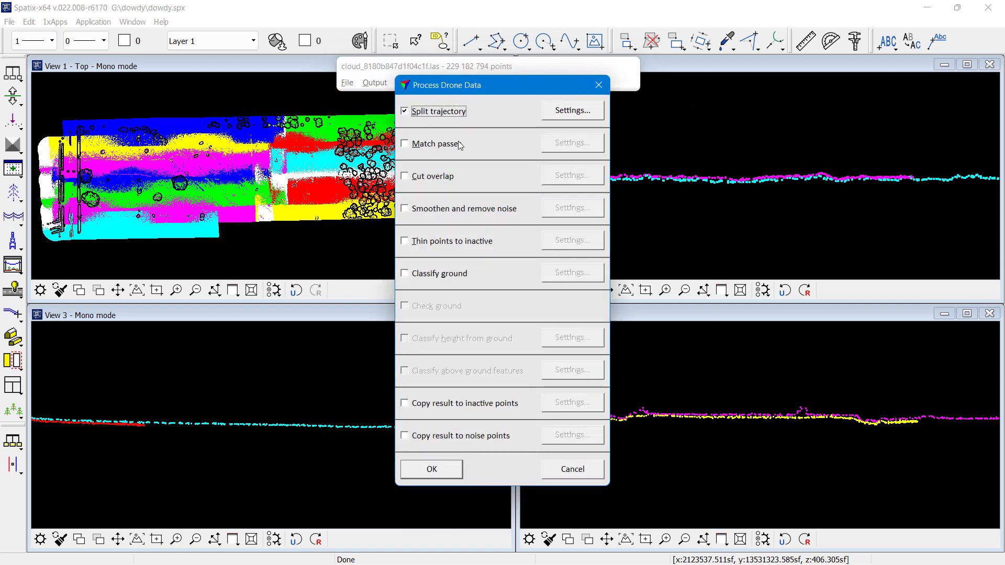
{"action": "key", "text": "space"}
{"action": "left_click", "coordinate": [548, 144]}
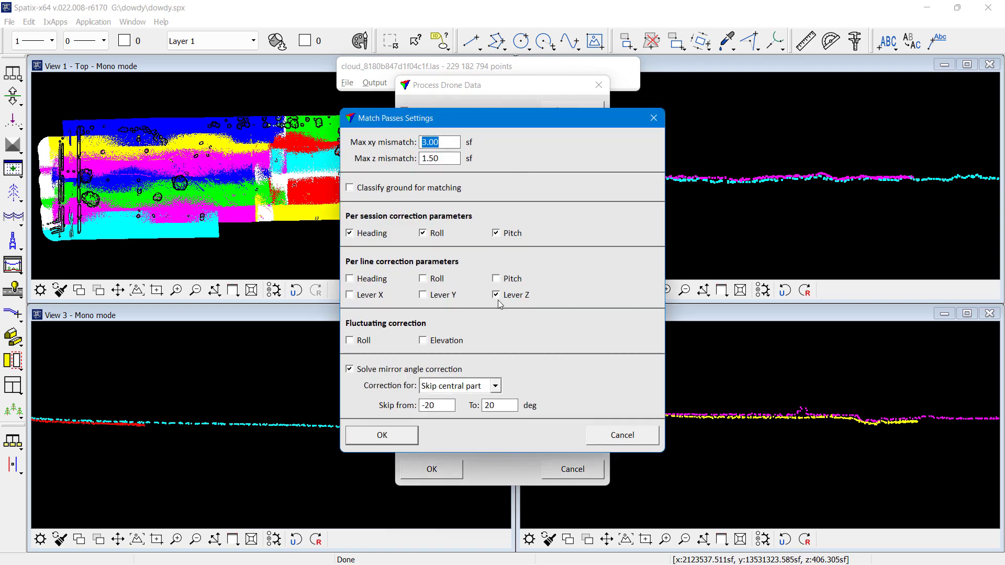
{"action": "left_click", "coordinate": [443, 341]}
{"action": "left_click", "coordinate": [403, 439]}
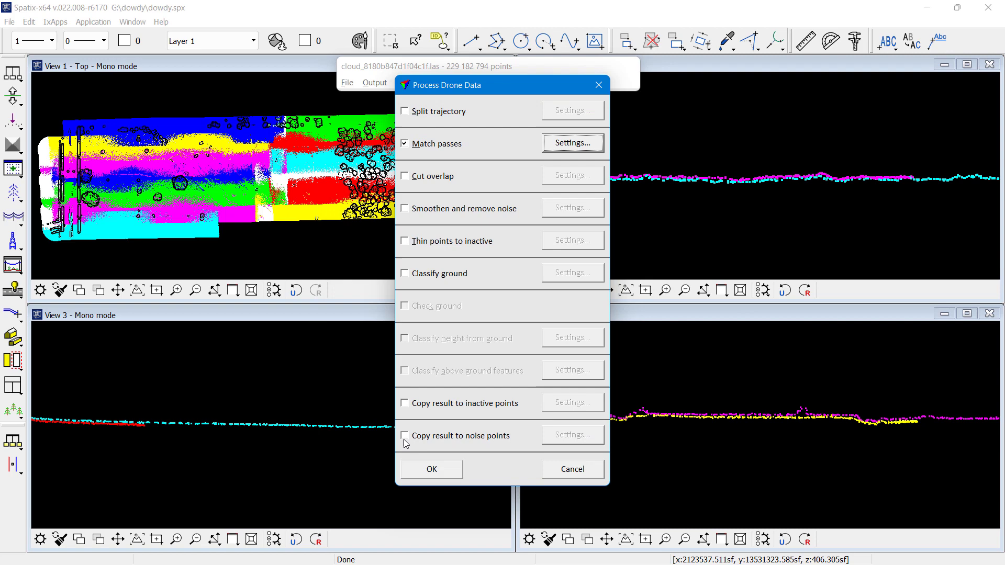
{"action": "left_click", "coordinate": [433, 469]}
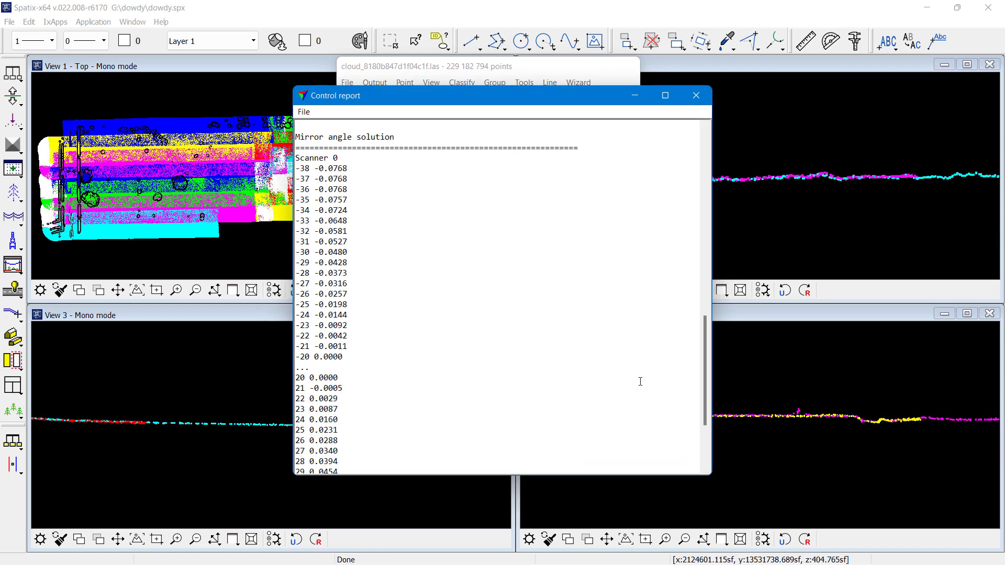
Compare z mismatch 0.04671→0.04573, xy mismatch 0.06735→0.05402 and Group 3 heading/roll/pitch shifts.
{"action": "left_click_drag", "start_coordinate": [594, 94], "coordinate": [573, 487]}
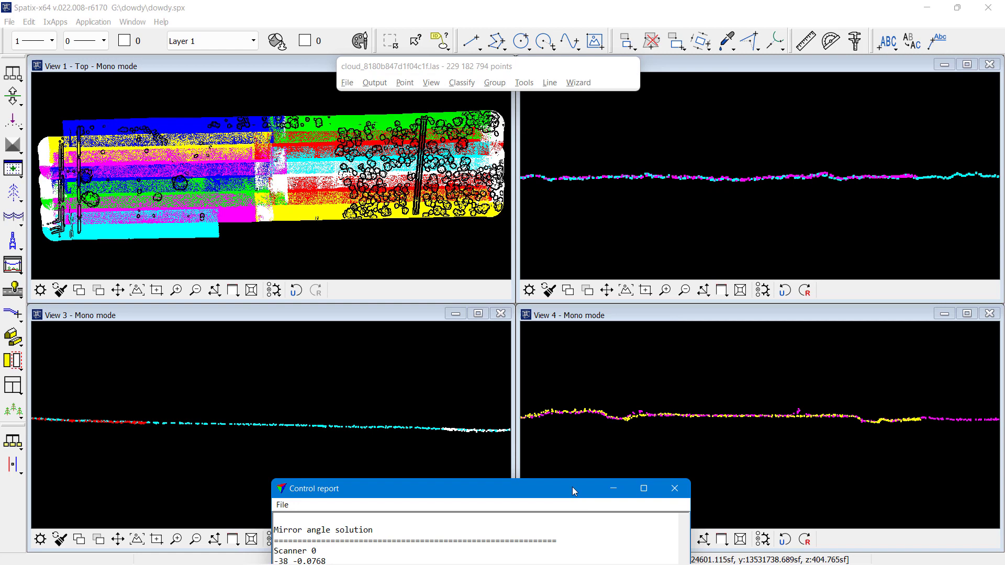
{"action": "left_click_drag", "start_coordinate": [572, 487], "coordinate": [582, 114]}
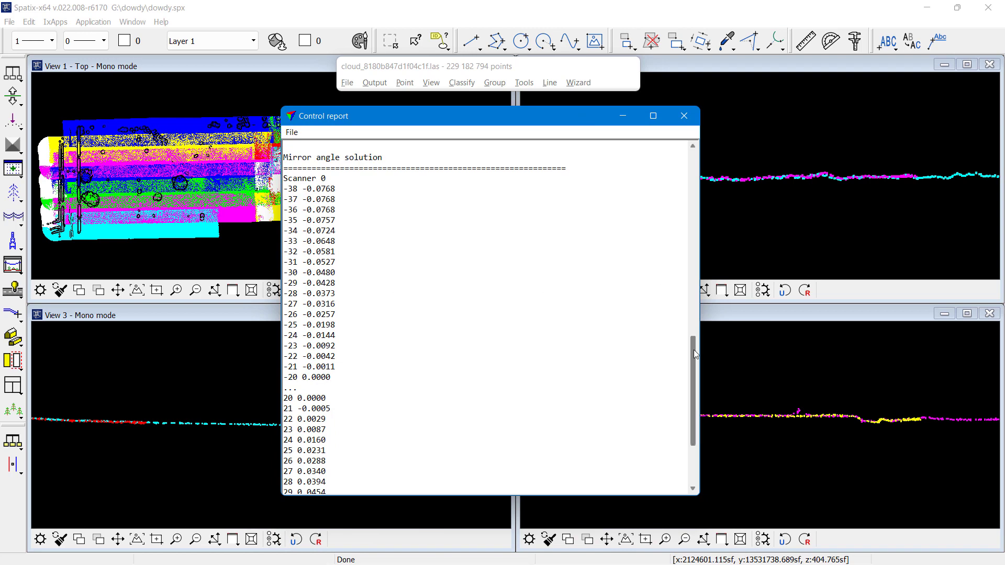
{"action": "left_click_drag", "start_coordinate": [693, 350], "coordinate": [699, 159]}
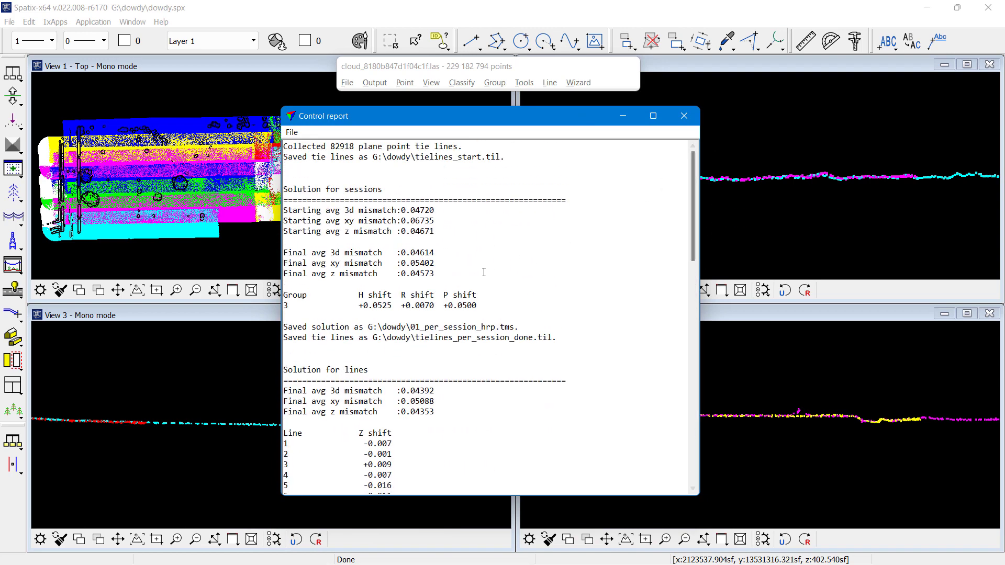
{"action": "left_click_drag", "start_coordinate": [401, 231], "coordinate": [436, 232]}
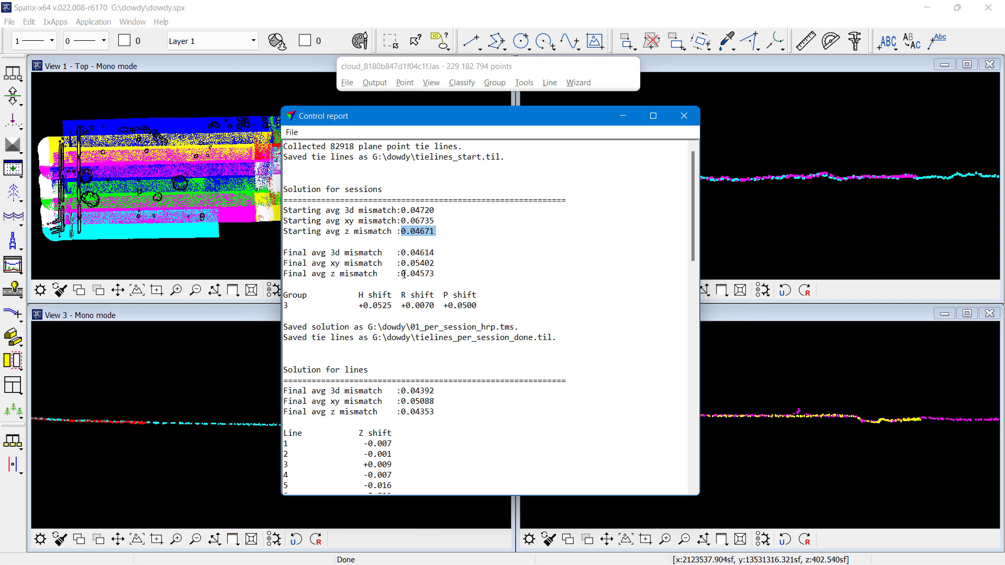
{"action": "left_click_drag", "start_coordinate": [401, 274], "coordinate": [436, 274]}
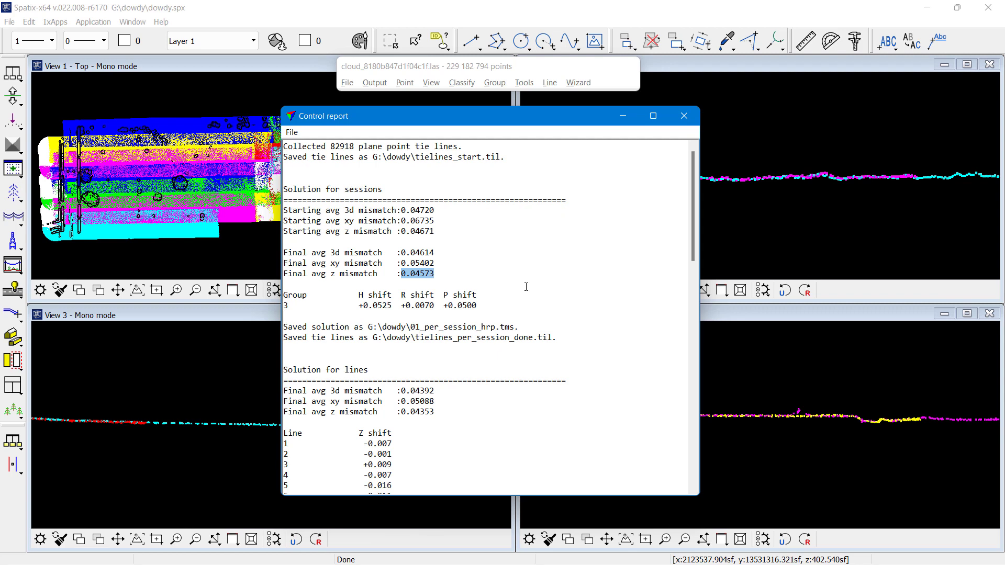
{"action": "left_click_drag", "start_coordinate": [360, 306], "coordinate": [481, 309]}
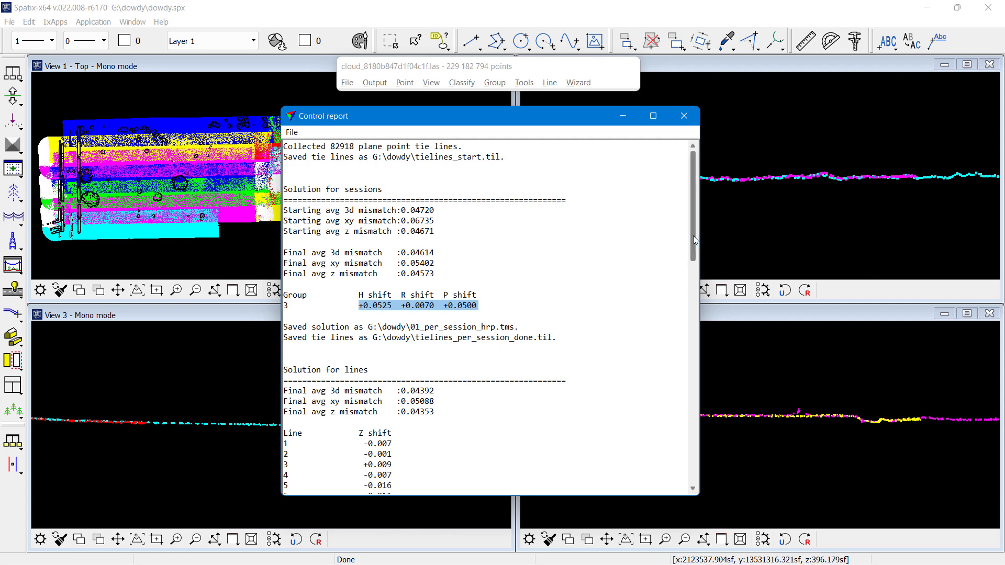
{"action": "left_click_drag", "start_coordinate": [401, 221], "coordinate": [438, 223]}
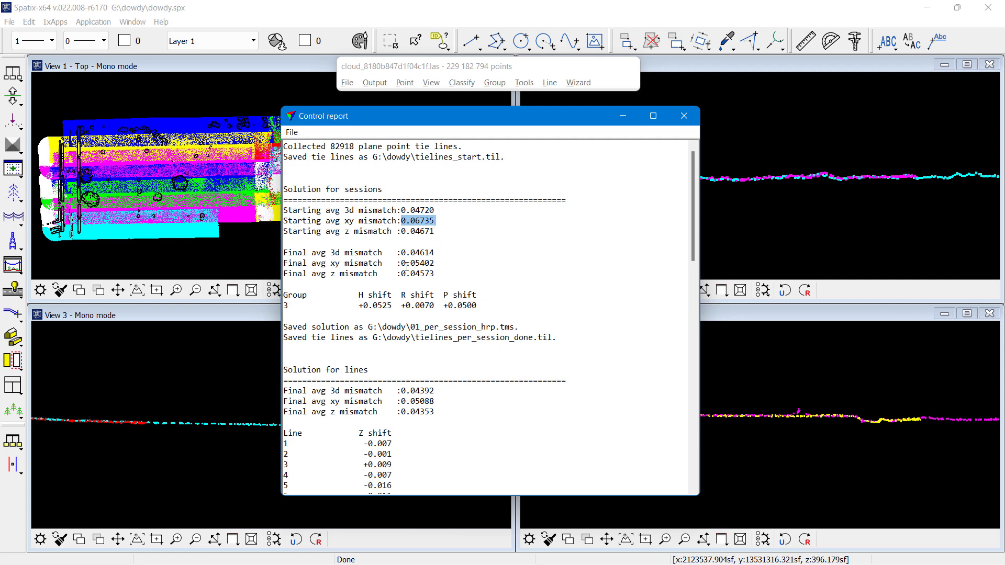
{"action": "left_click_drag", "start_coordinate": [401, 264], "coordinate": [438, 264]}
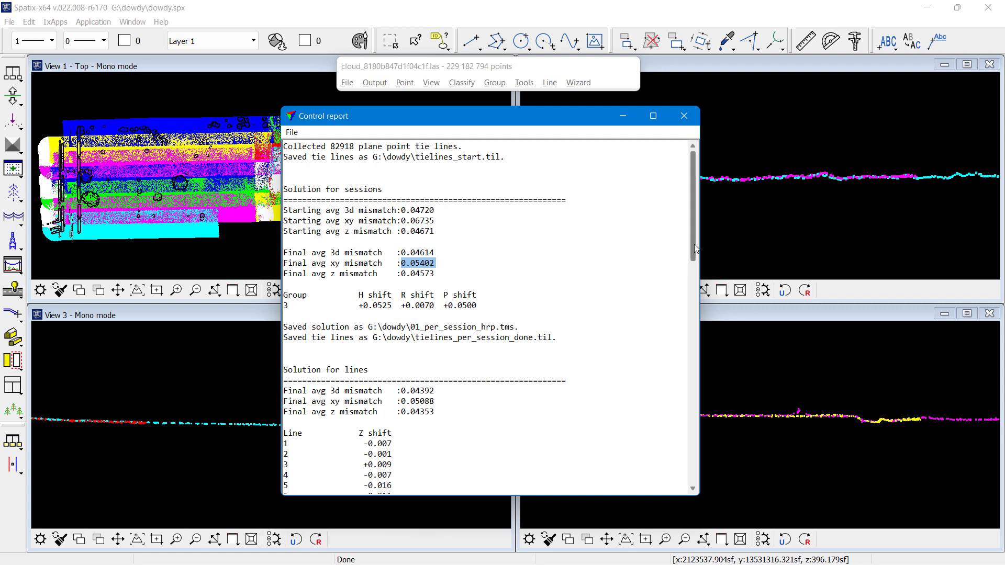
{"action": "left_click_drag", "start_coordinate": [696, 248], "coordinate": [663, 311]}
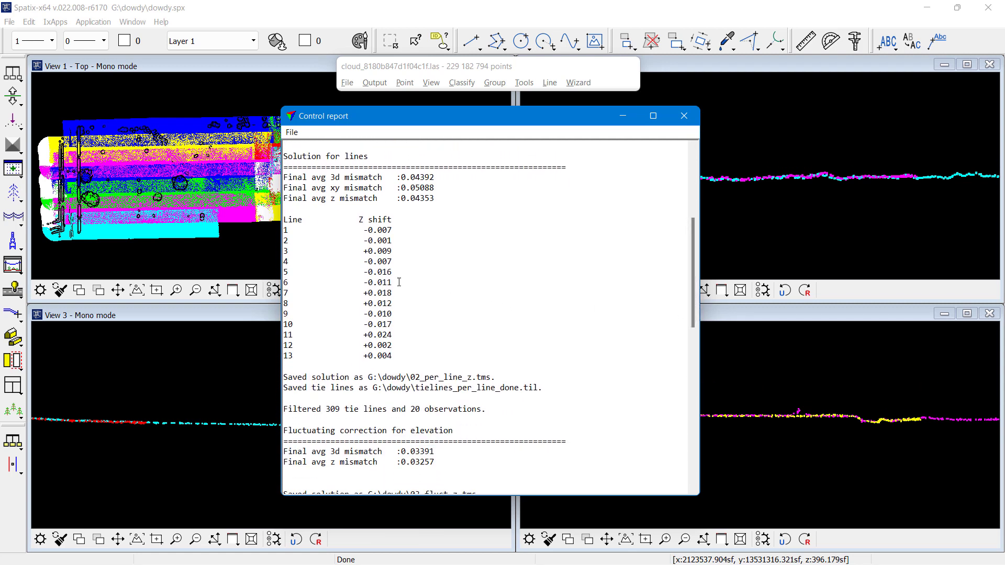
Check lines z mismatch 0.04353 and fluctuation z mismatch 0.03257, then close the report.
{"action": "left_click", "coordinate": [403, 199]}
{"action": "left_click_drag", "start_coordinate": [406, 201], "coordinate": [437, 202]}
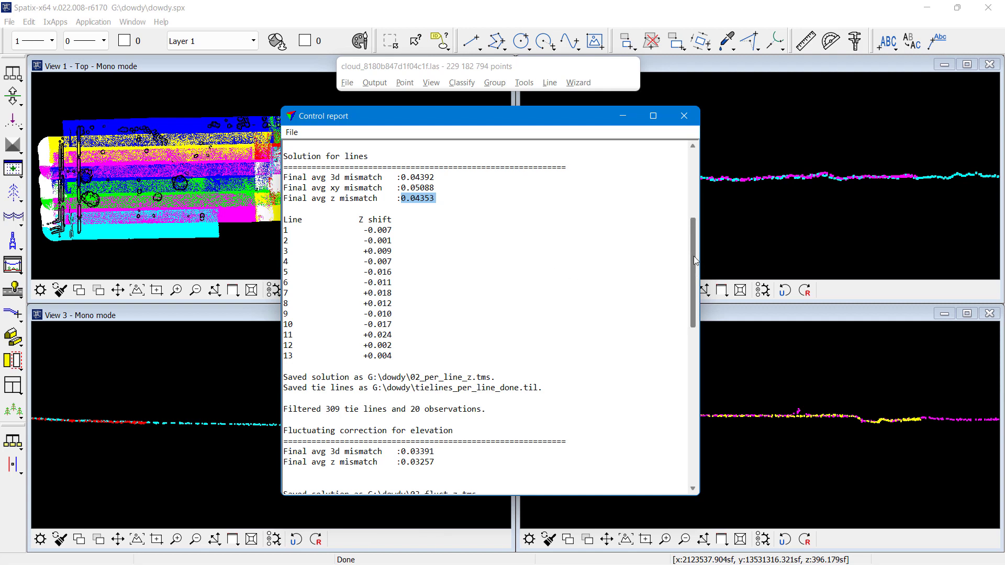
{"action": "scroll", "coordinate": [541, 326], "scroll_direction": "down", "scroll_amount": 5}
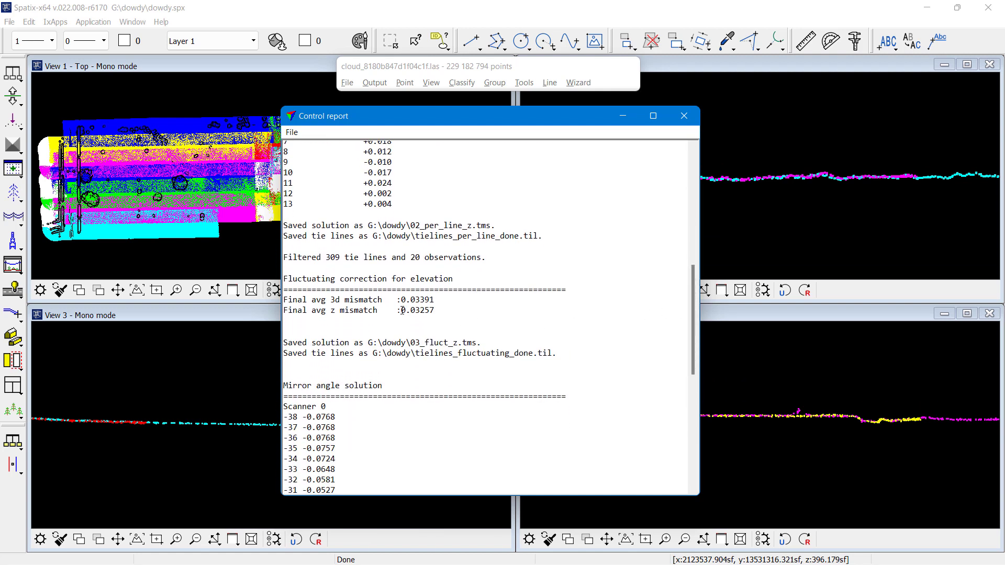
{"action": "left_click_drag", "start_coordinate": [402, 311], "coordinate": [437, 311]}
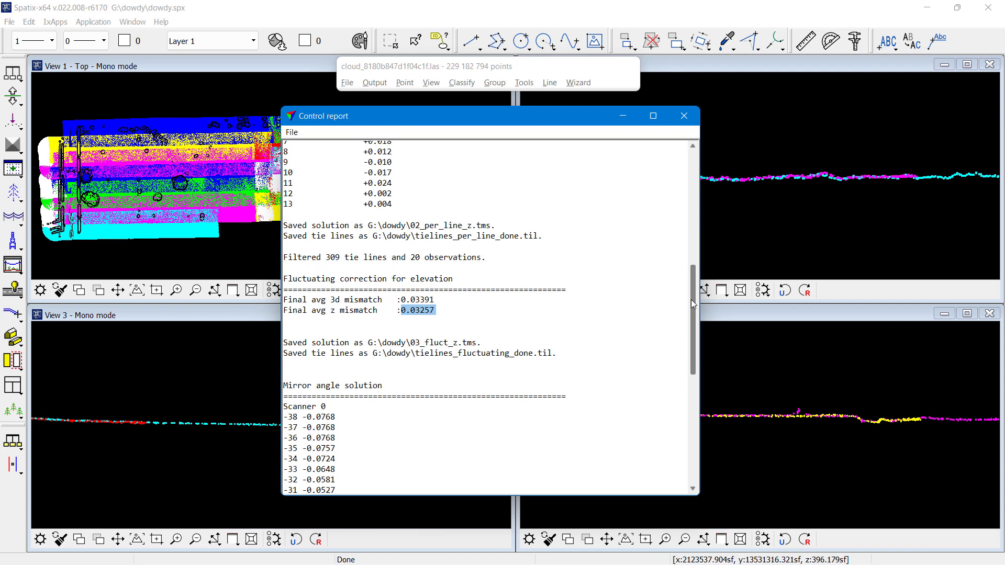
{"action": "left_click_drag", "start_coordinate": [691, 299], "coordinate": [703, 416]}
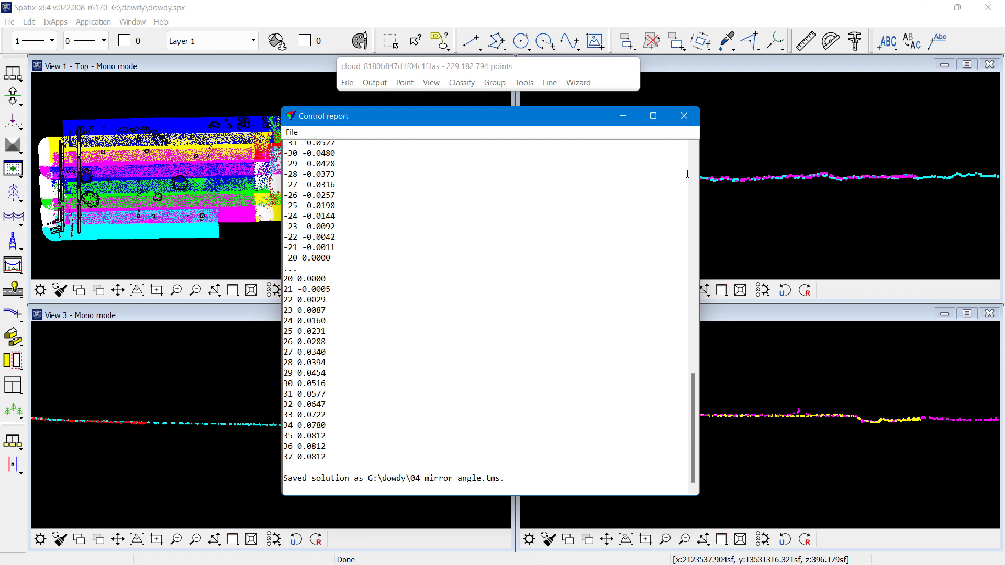
{"action": "left_click", "coordinate": [690, 122]}
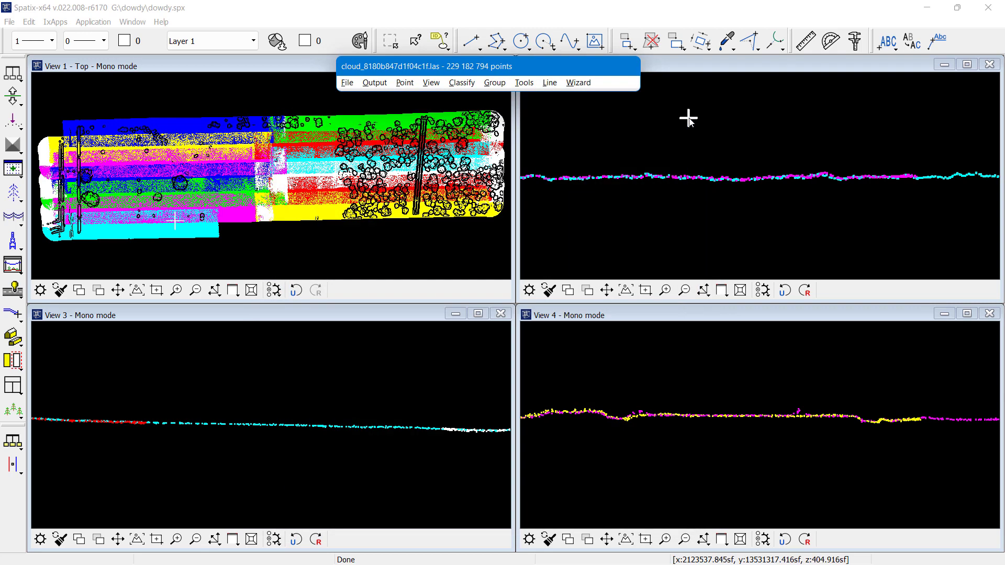